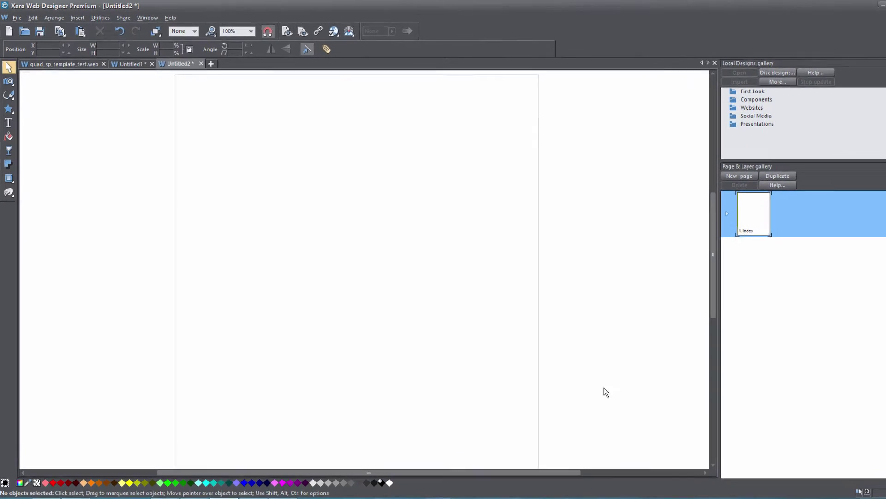
Step: Open the Online Content Catalog, maximize its window and search all content for "photo"
click(84, 18)
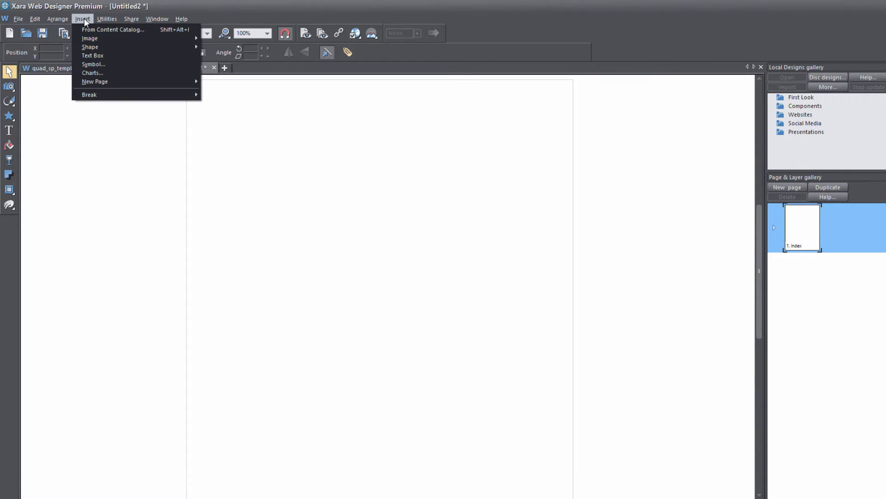
click(149, 28)
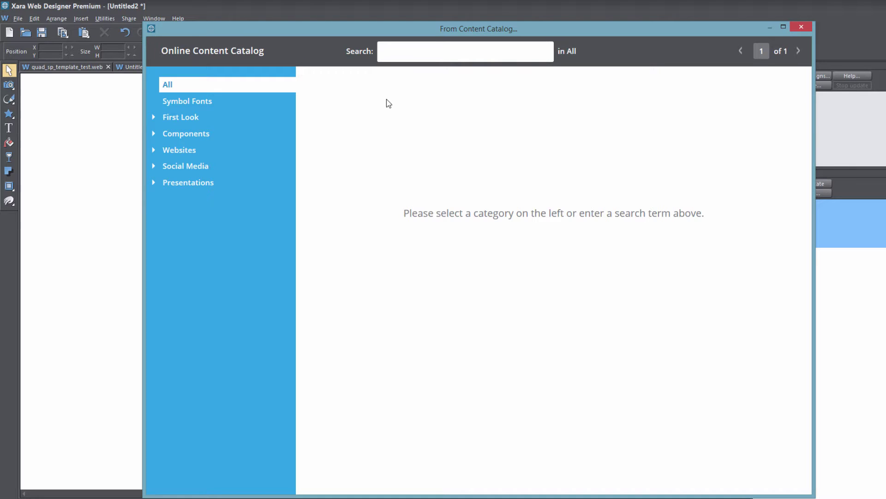
click(784, 26)
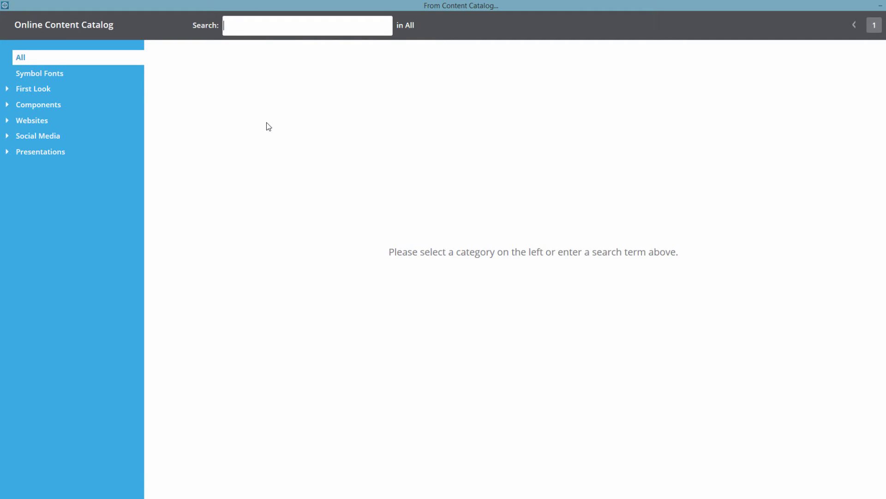
text(photo)
key(Return)
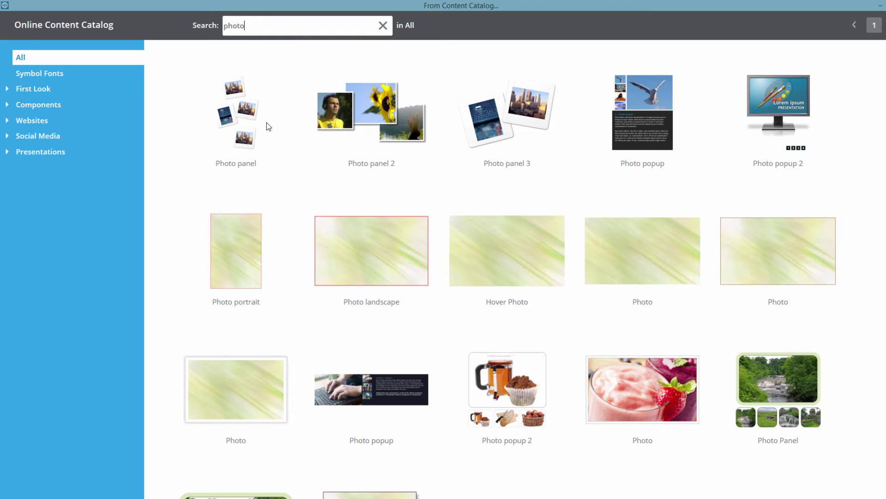
Step: View the "photo" results within the Components, Symbol Fonts and Social Media categories in turn
click(67, 107)
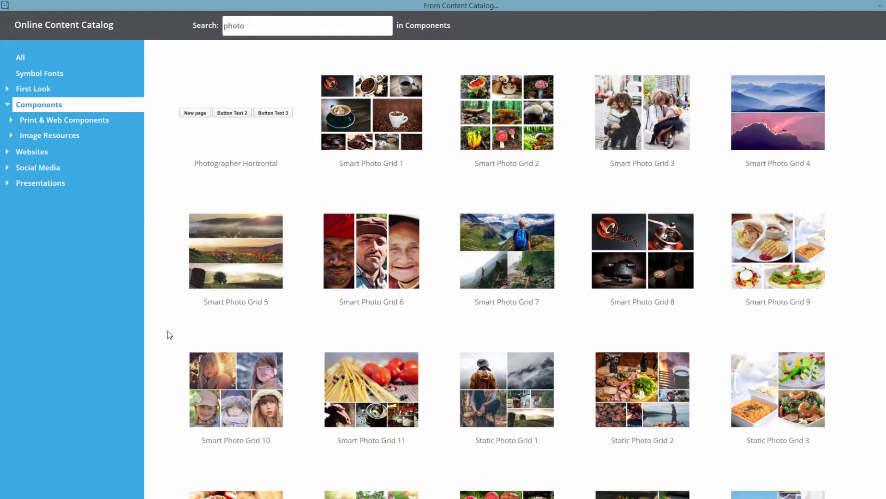
click(42, 76)
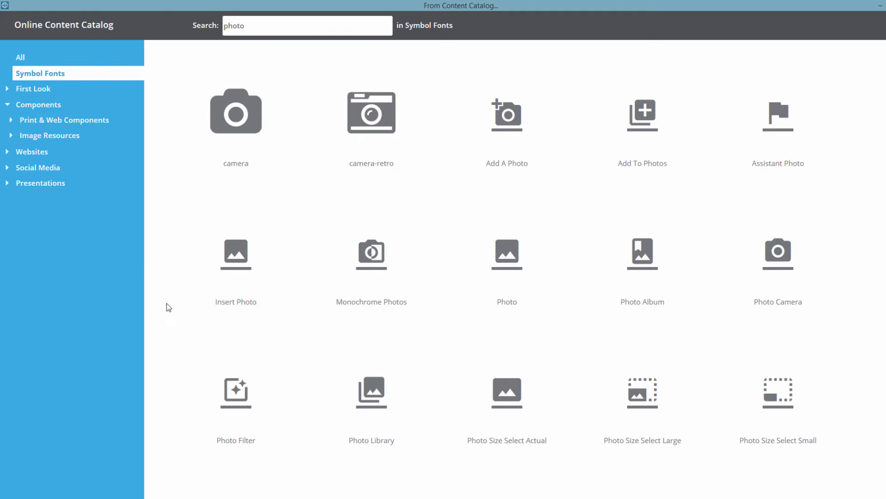
click(63, 172)
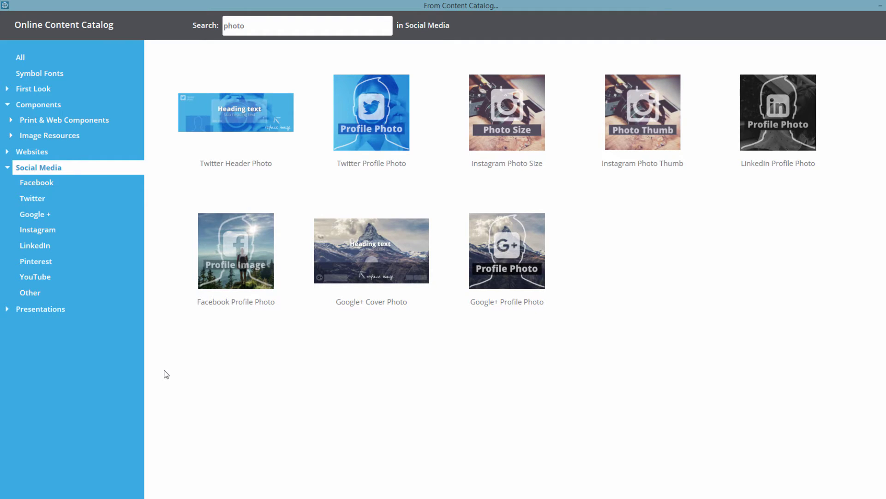
Step: Clear the "photo" search term and set the catalog category back to All
click(258, 24)
double_click(258, 23)
click(383, 26)
key(Return)
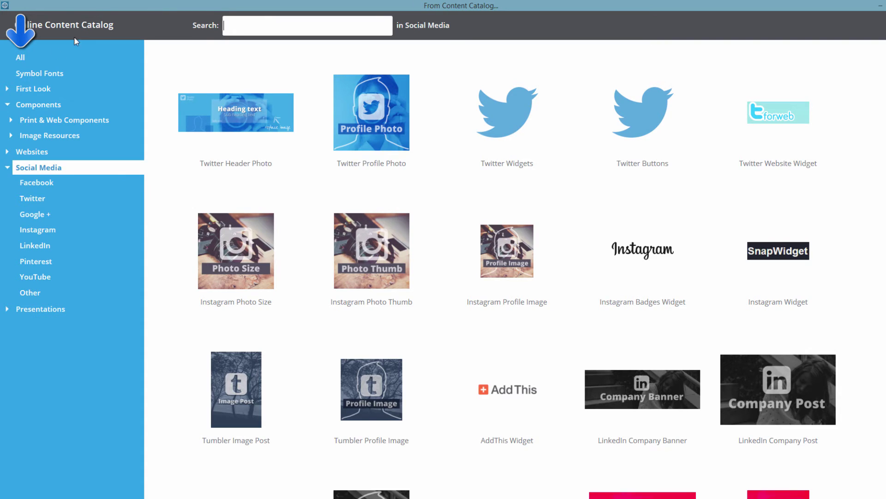
click(41, 62)
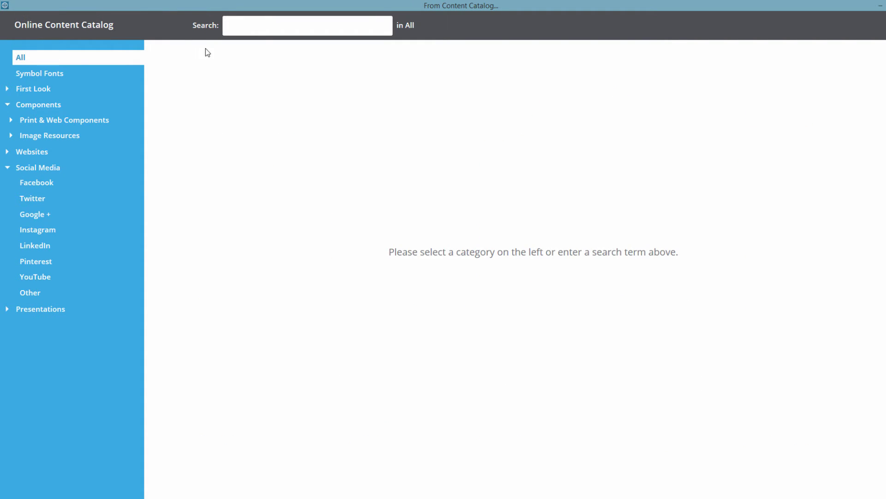
Step: Search the catalog for "counter" and import the Counter Widget (NEW)
click(254, 28)
text(counter)
key(Return)
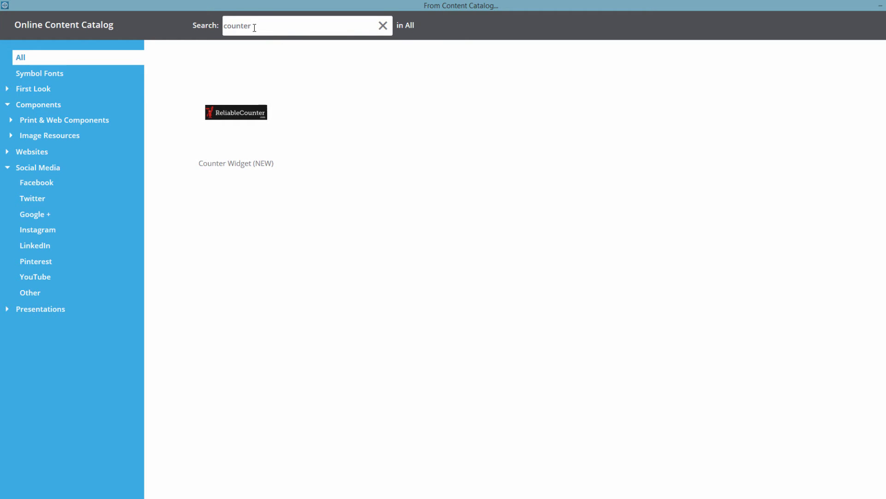
mouse_move(237, 109)
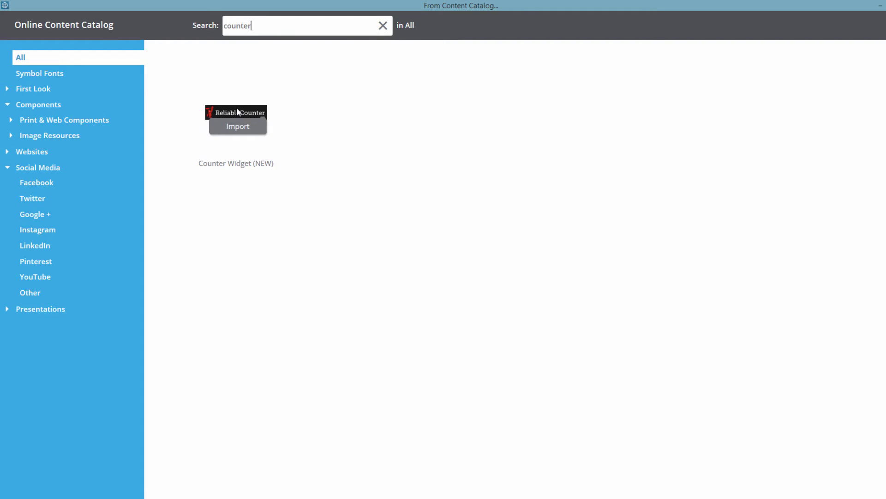
click(239, 127)
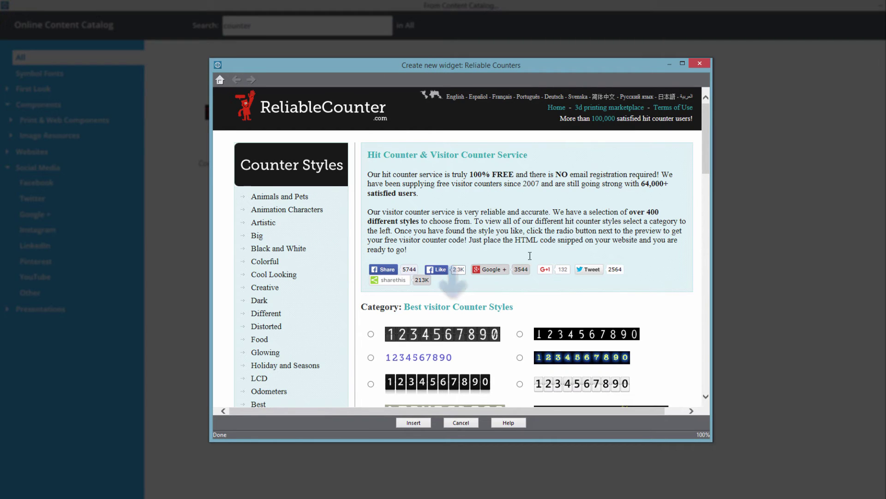
Step: Choose the first counter style, white digits on dark tiles, from the Best visitor Counter Styles category
scroll(704, 143, down, 1)
scroll(705, 165, down, 3)
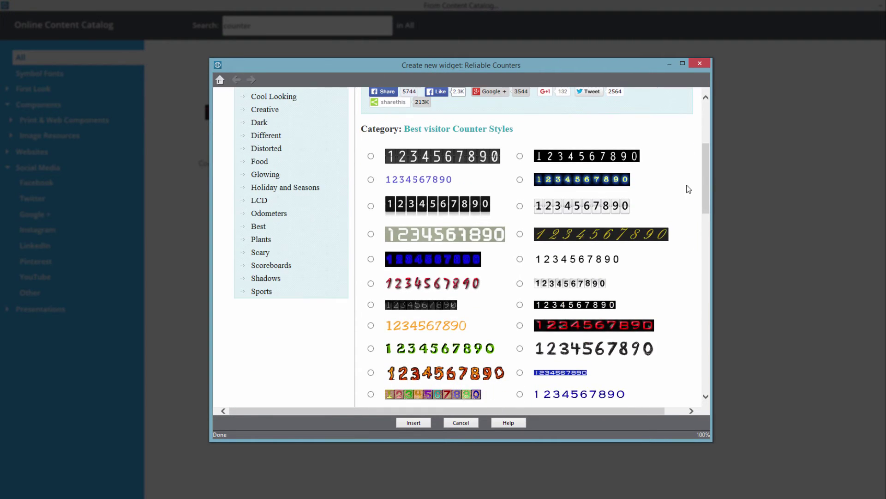
click(371, 157)
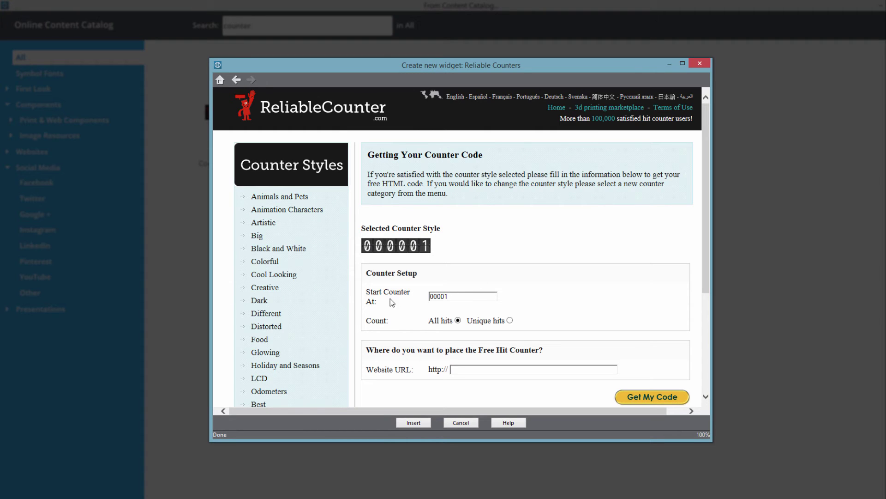
click(448, 298)
text(1)
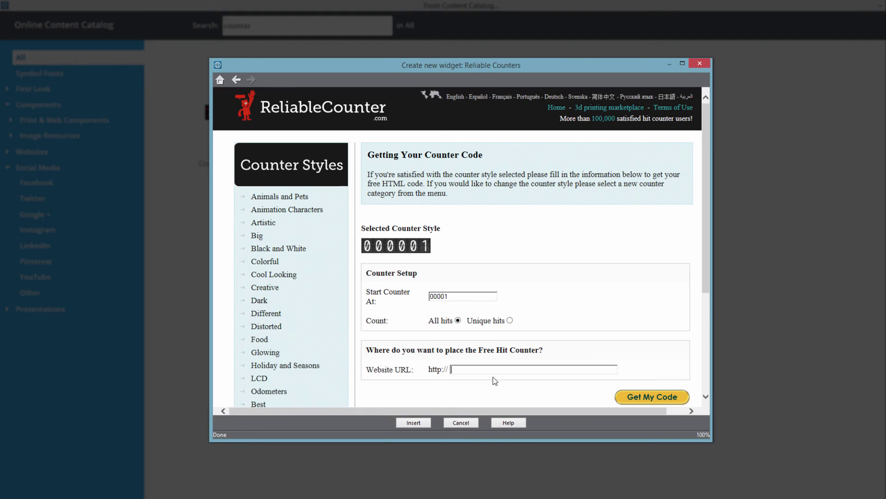
text(www.xaratemplate.com1)
click(641, 401)
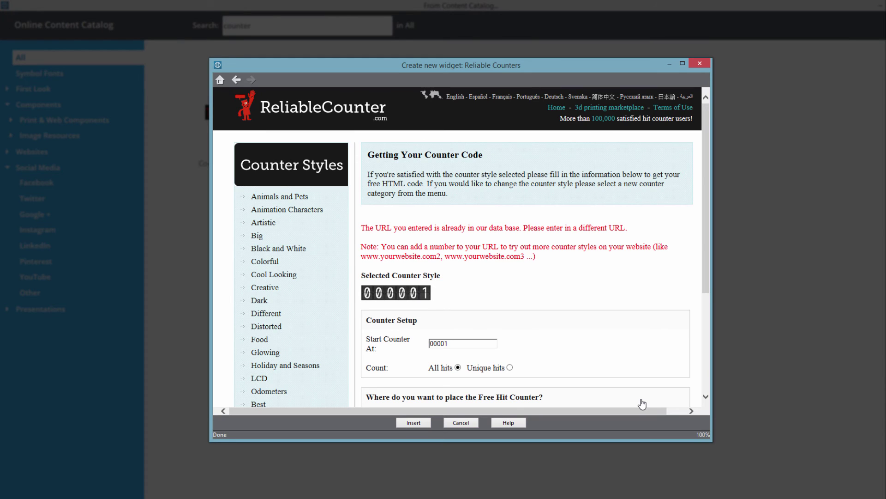
scroll(643, 404, down, 2)
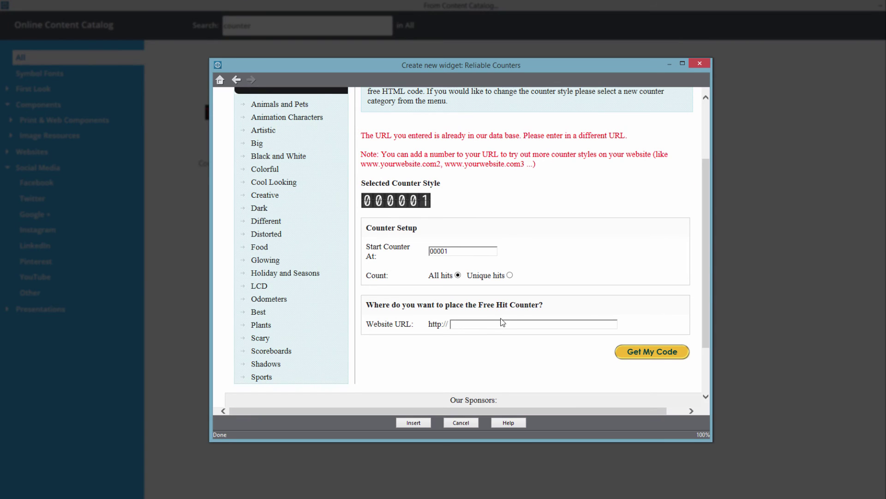
text(www.xaratemplate.com4)
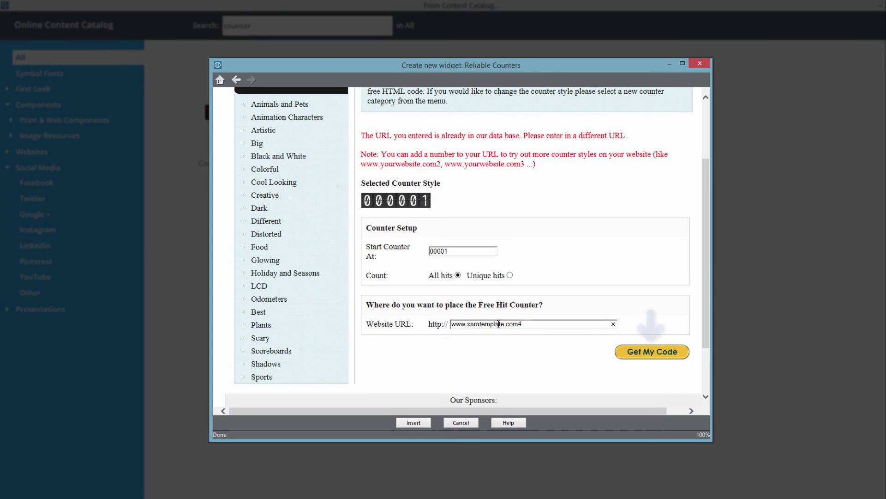
click(646, 352)
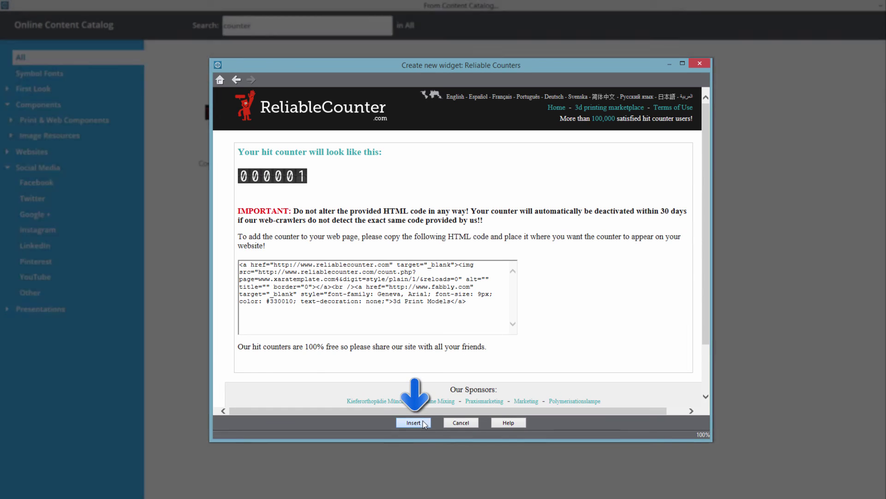
click(414, 423)
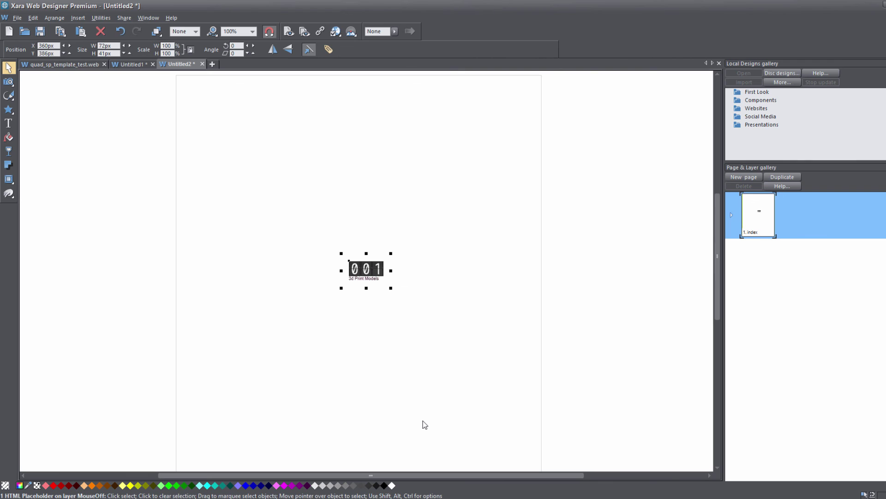
Step: Preview the web page, view it in Chrome and reload it to check the hit counter
key(F5)
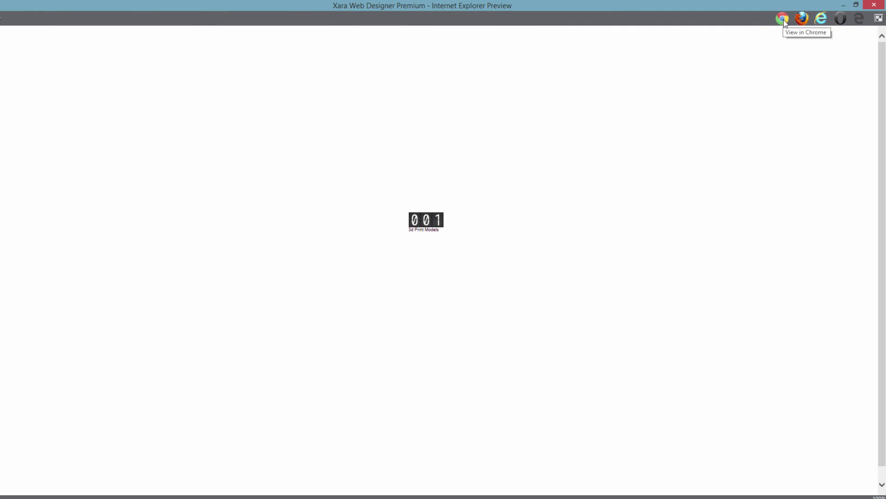
click(784, 20)
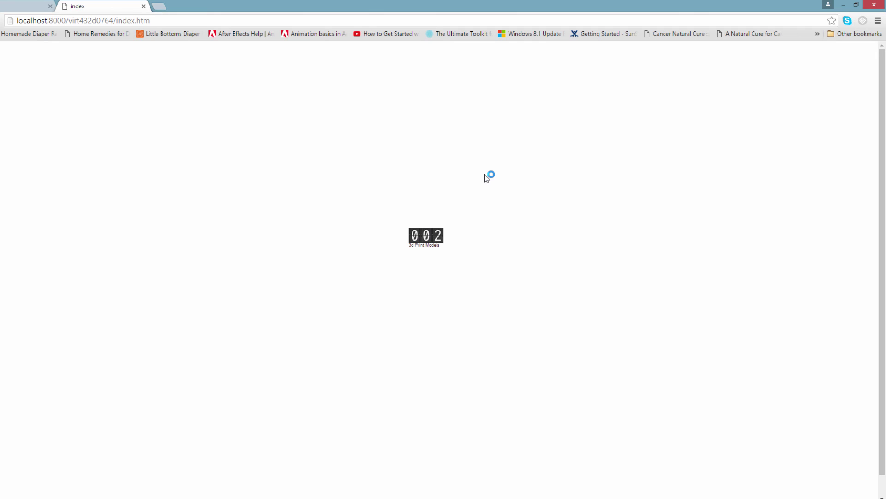
key(ctrl+r)
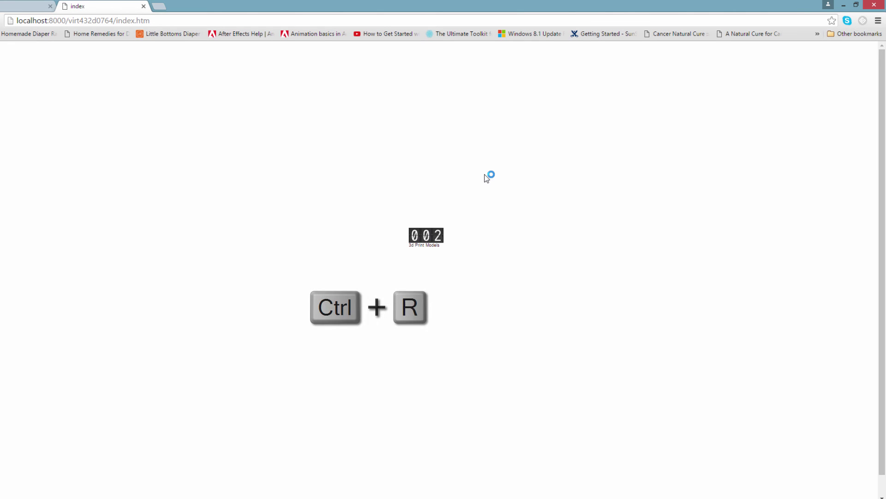